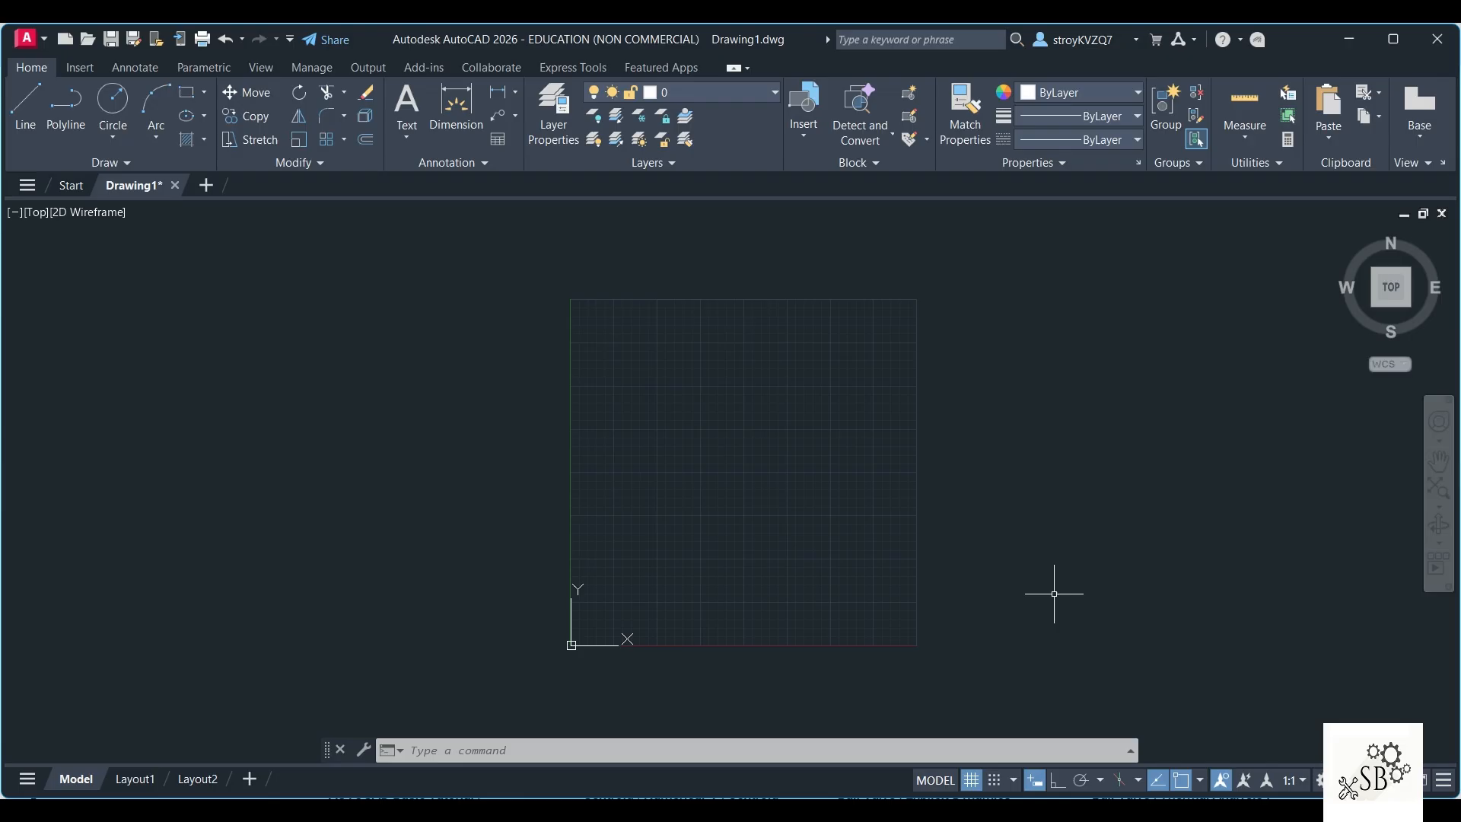
scroll(907, 555, "up", 2)
scroll(770, 462, "down", 2)
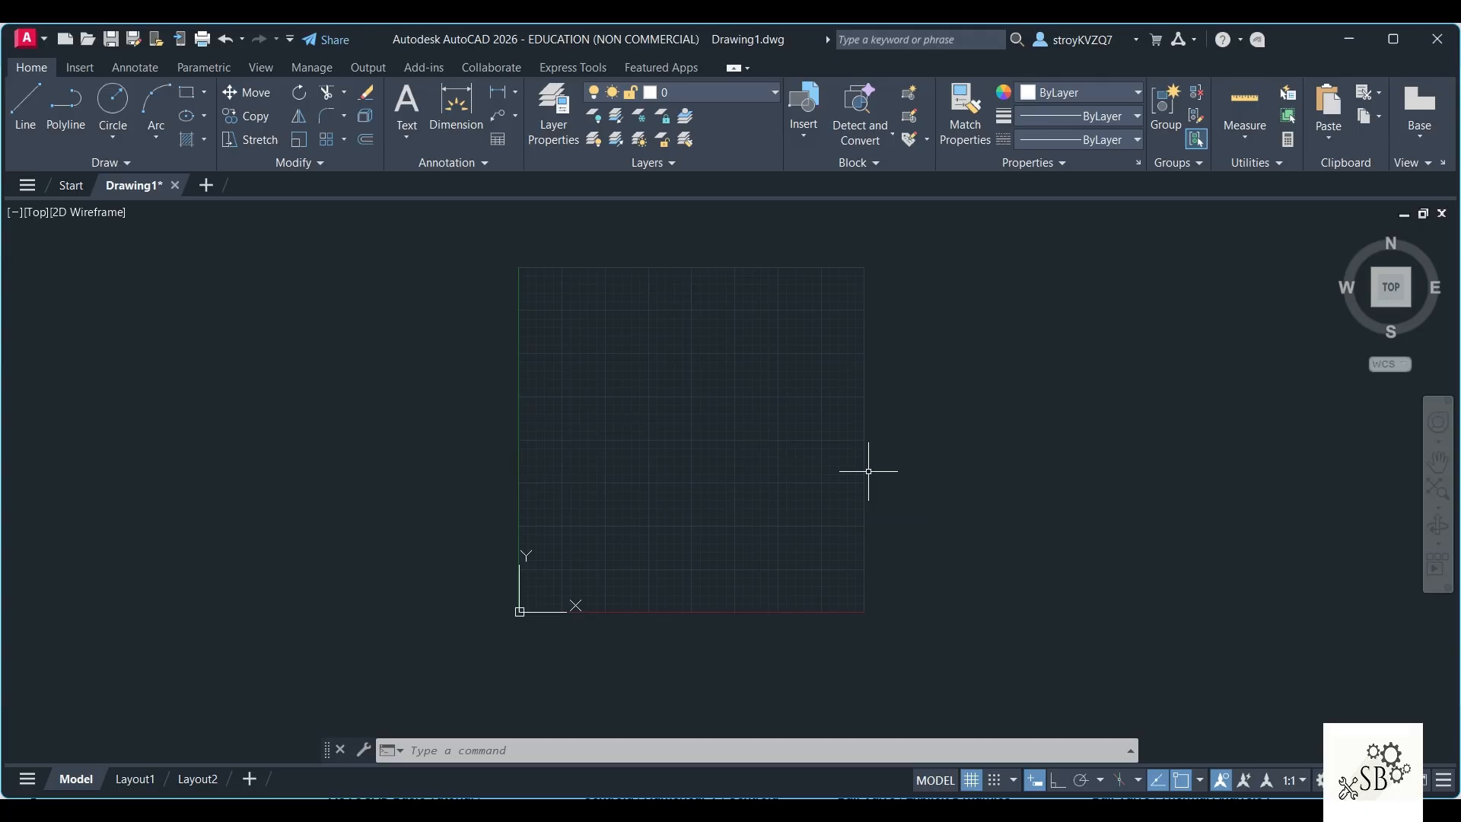
mouse_move(695, 437)
middle_mouse_down()
mouse_move(609, 483)
mouse_move(689, 465)
middle_mouse_up()
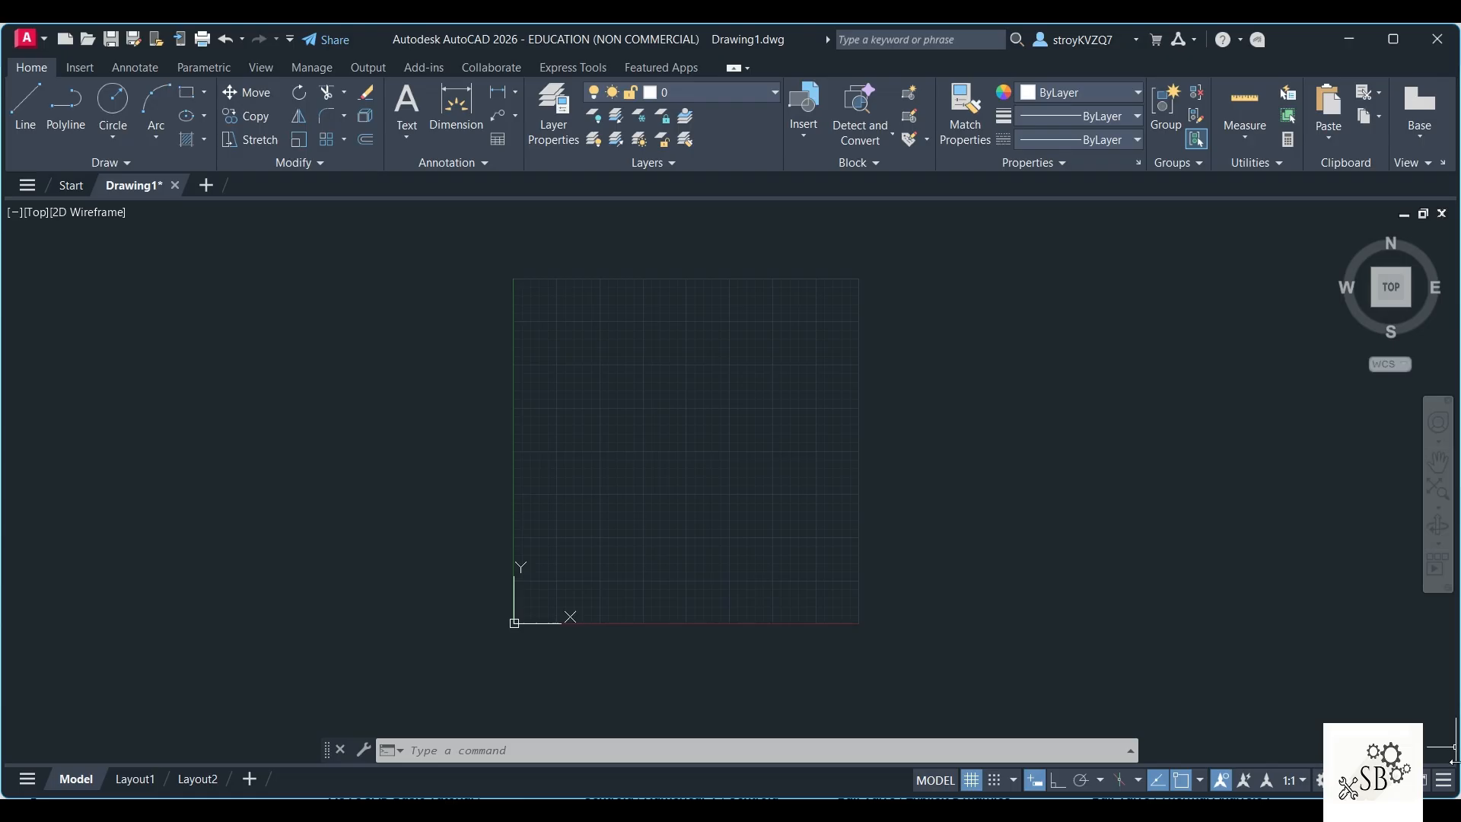
Hide and restore the Dynamic Input and Ortho Mode status controls, and switch Ortho mode on and back off
left_click(1450, 782)
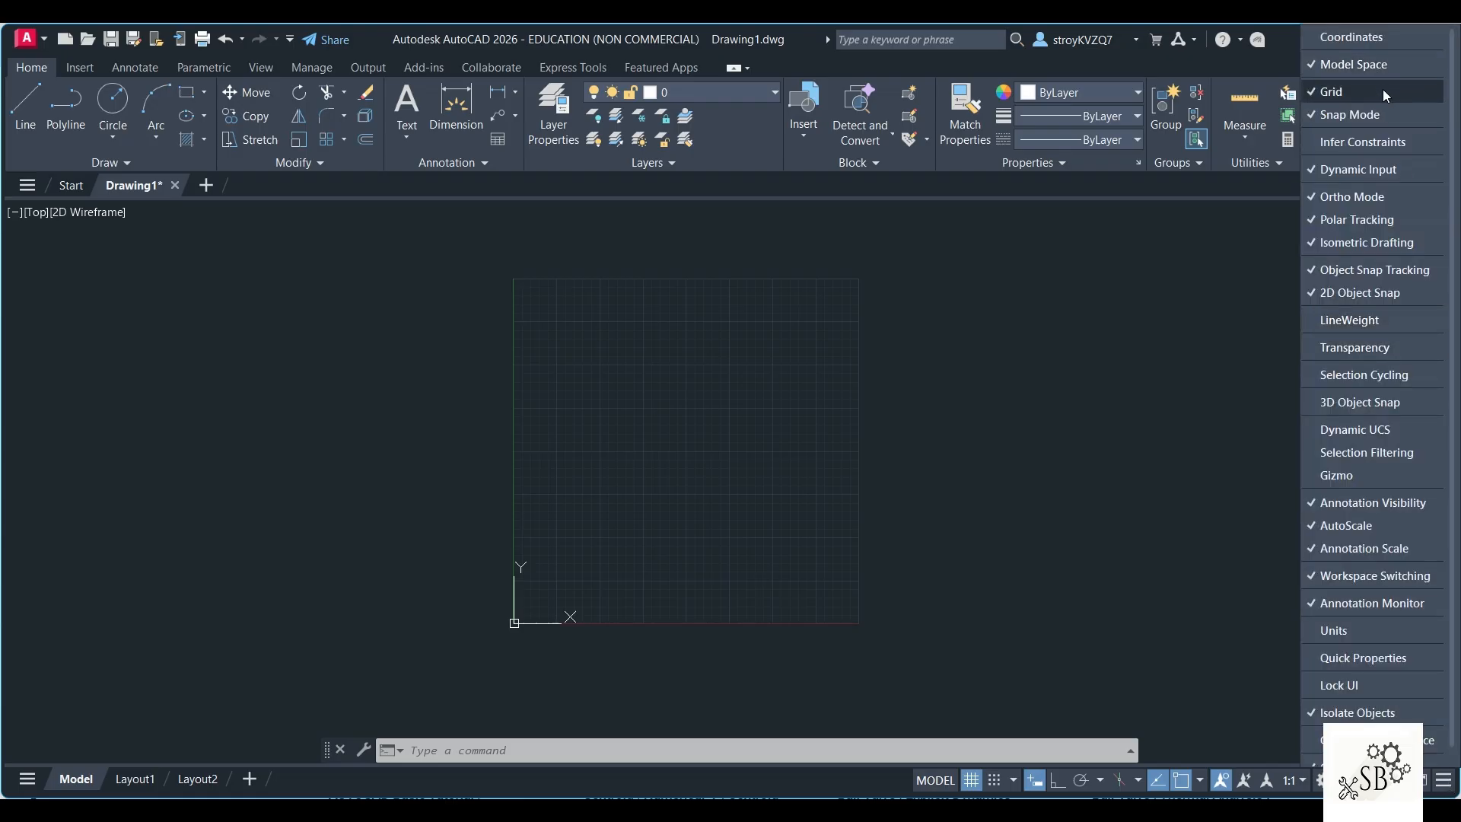
left_click(1382, 175)
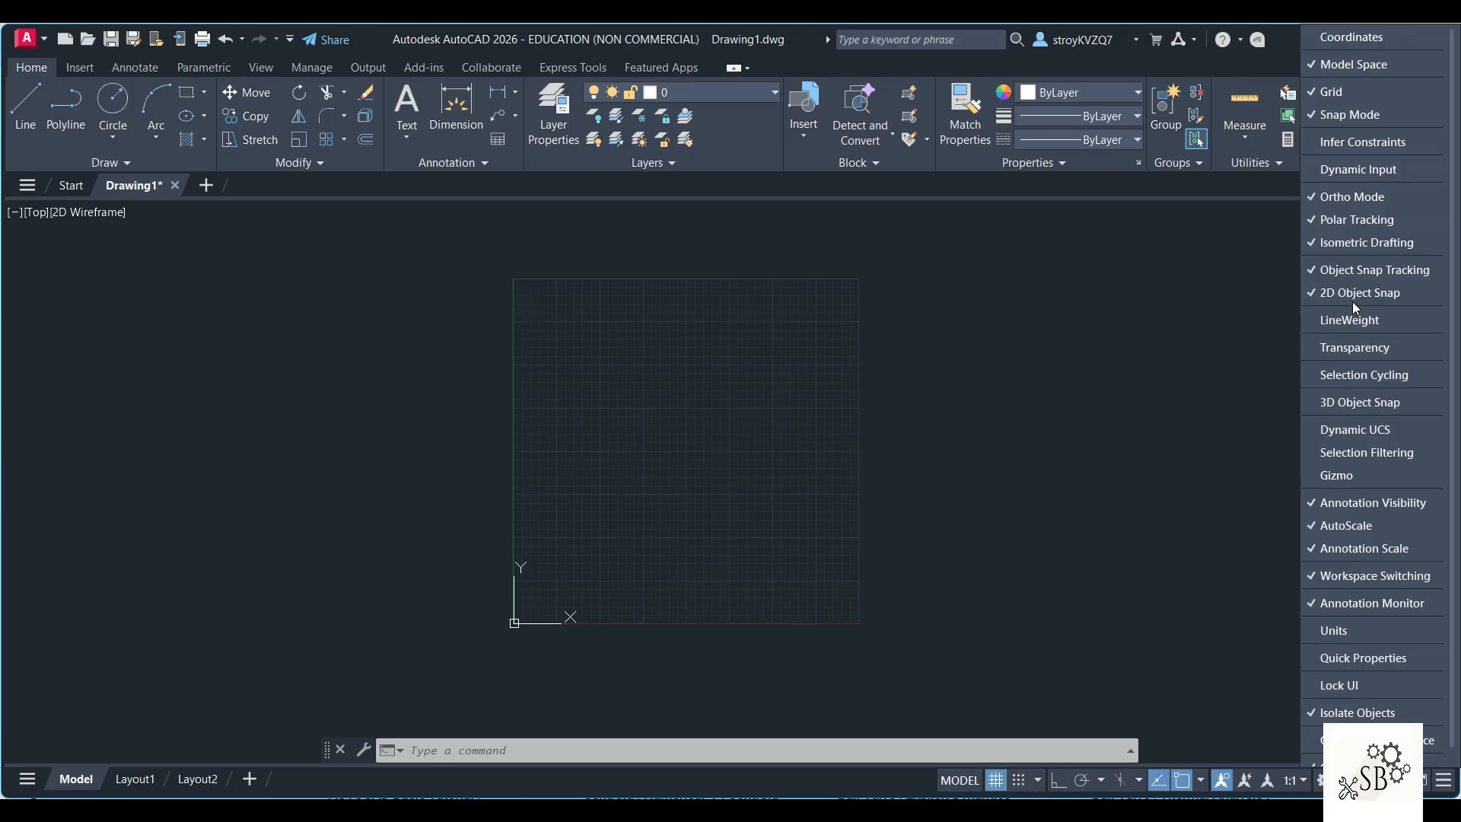
left_click(1353, 171)
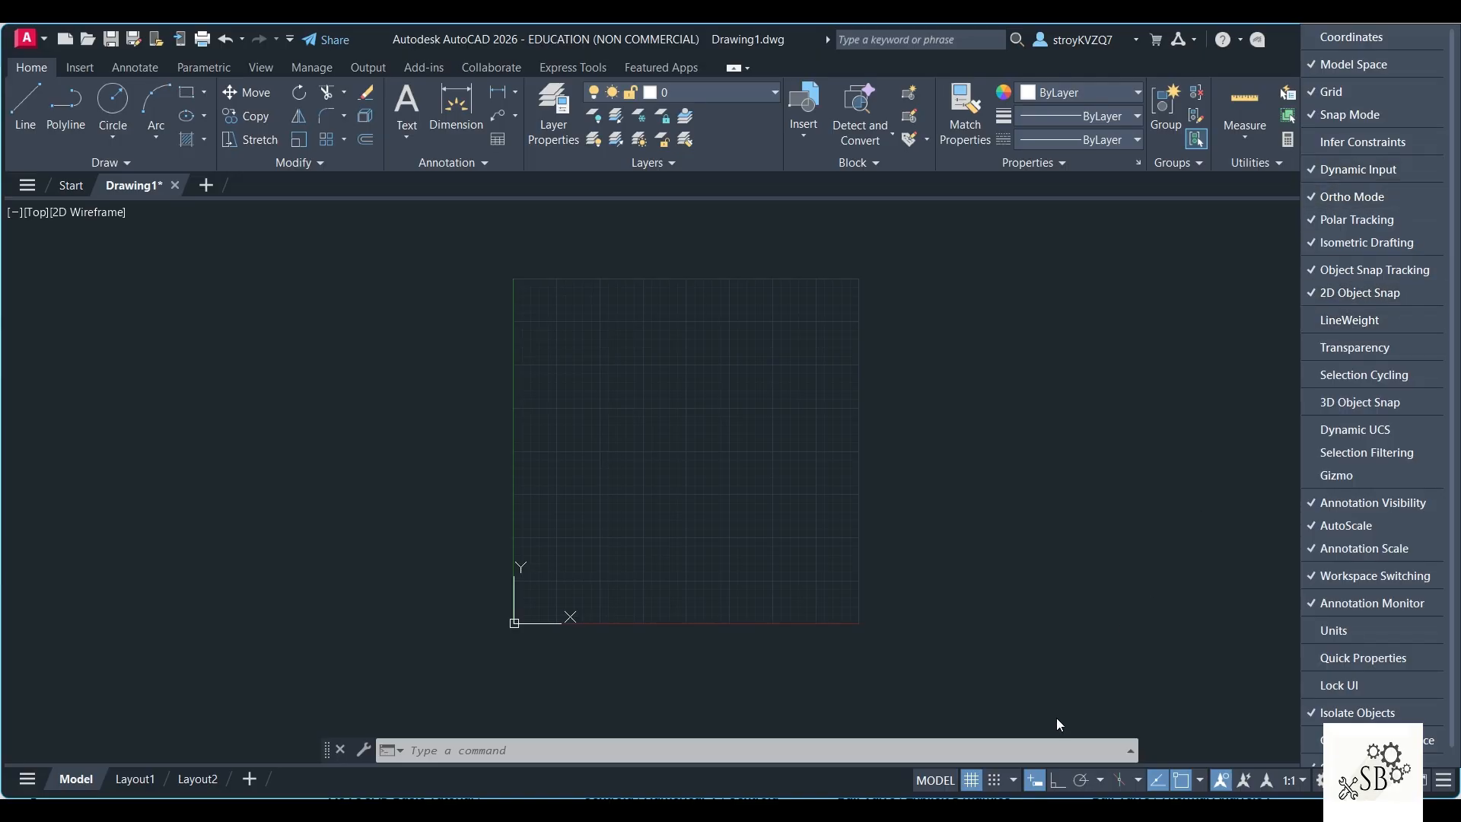
left_click(1345, 199)
left_click(1344, 199)
left_click(1058, 781)
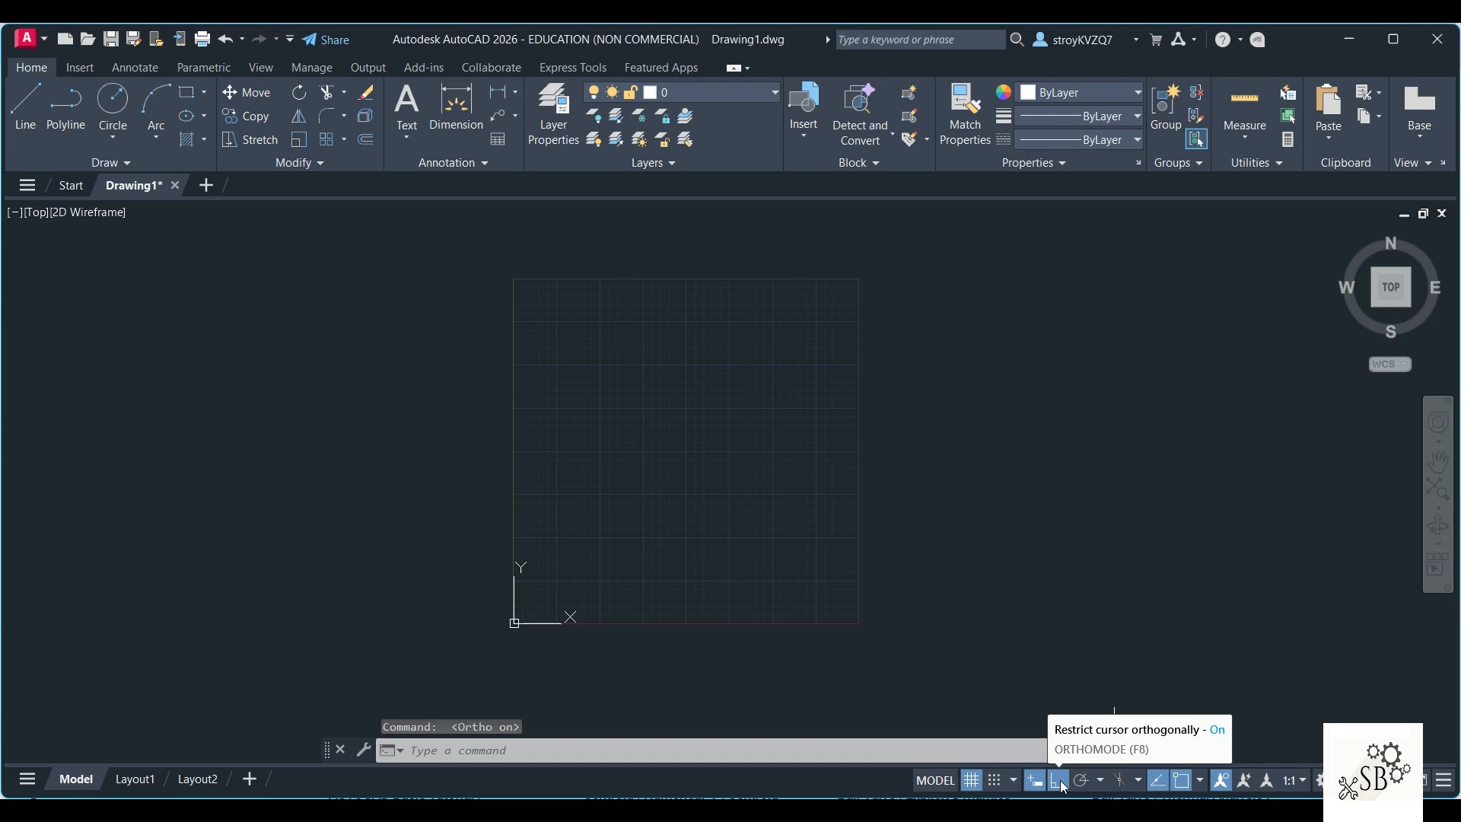
left_click(1058, 783)
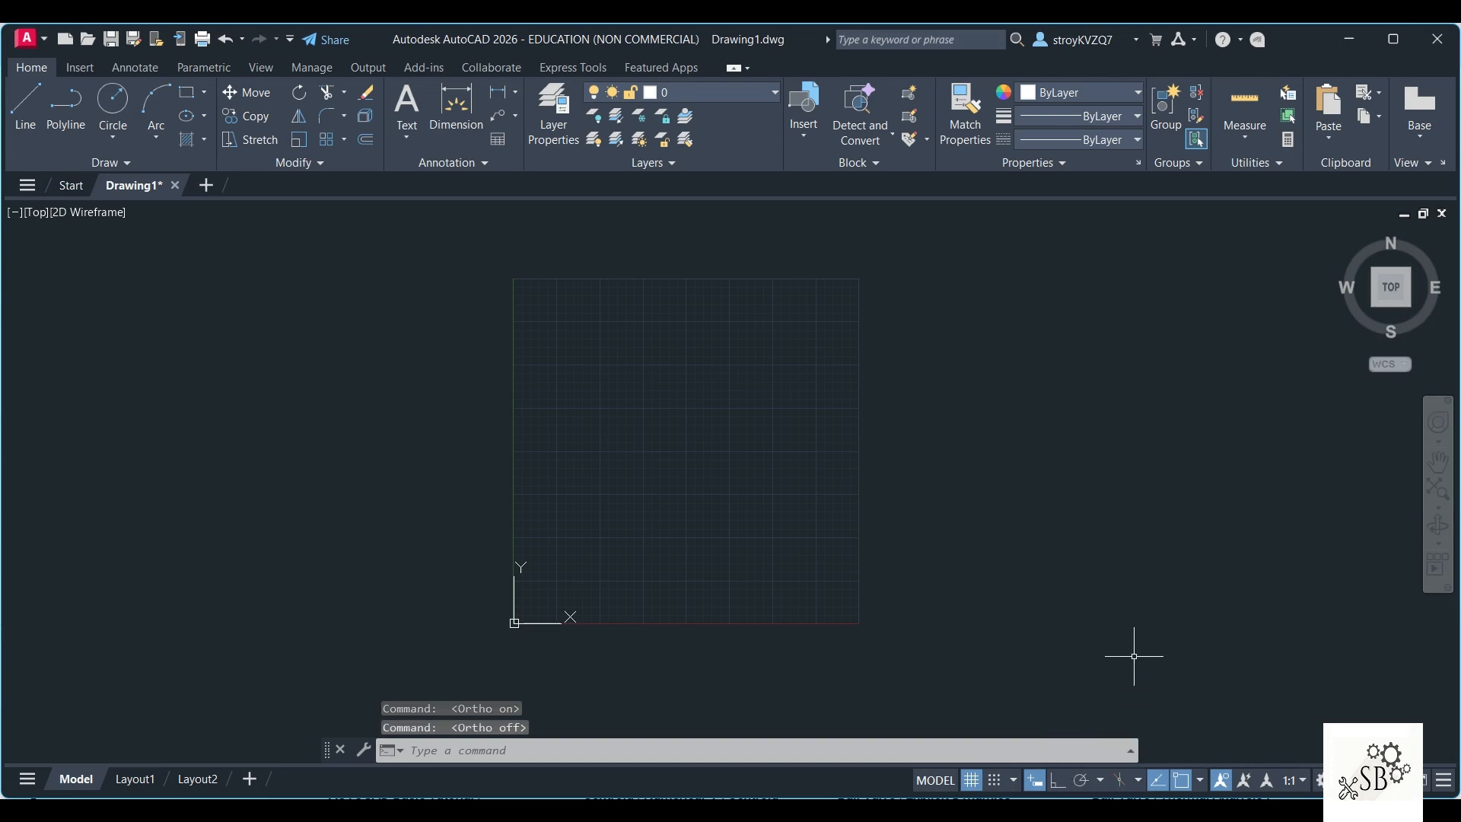
Hide the Grid control from the status bar and show it again
left_click(1445, 780)
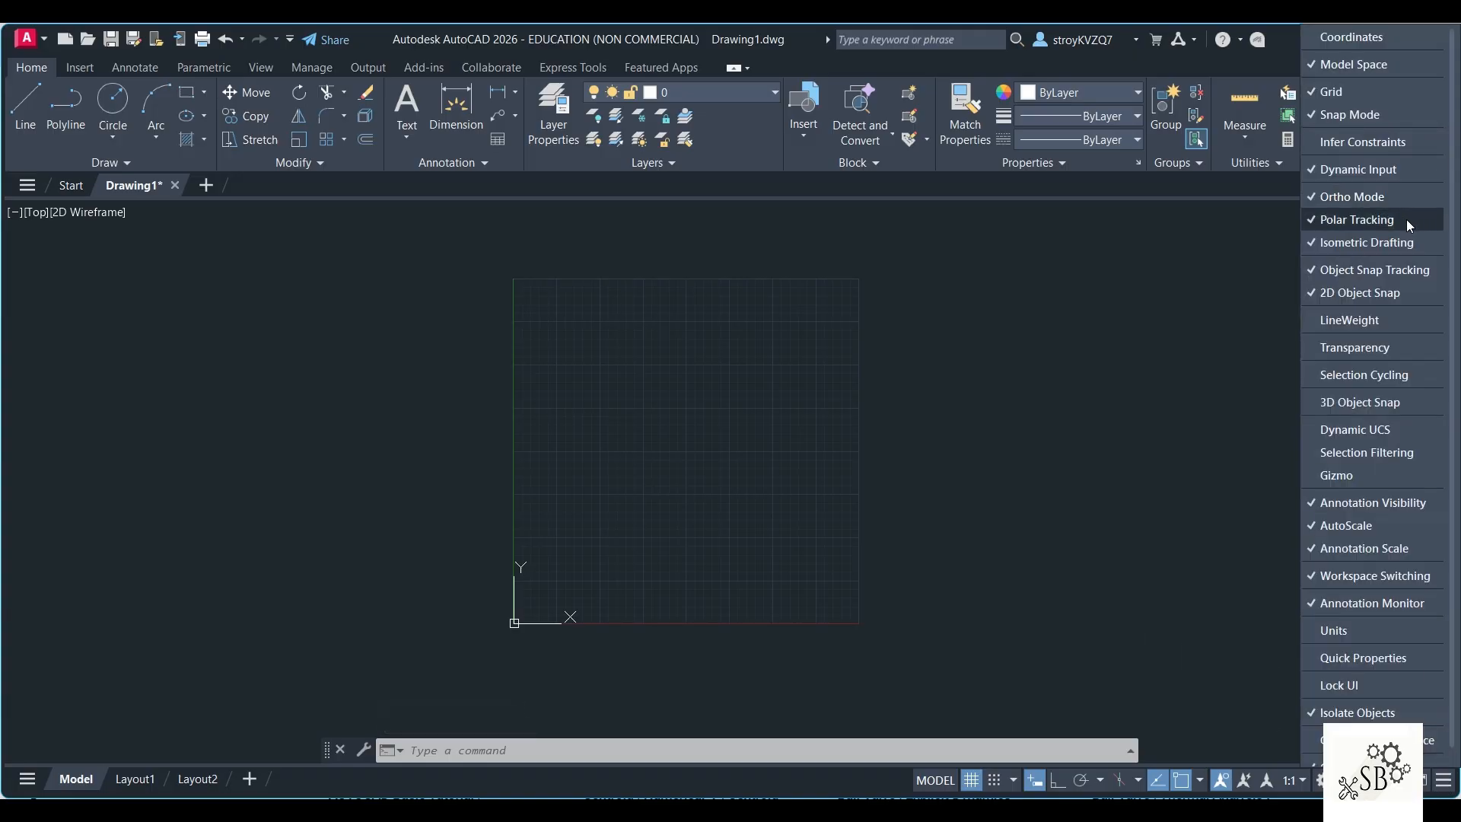
left_click(1343, 93)
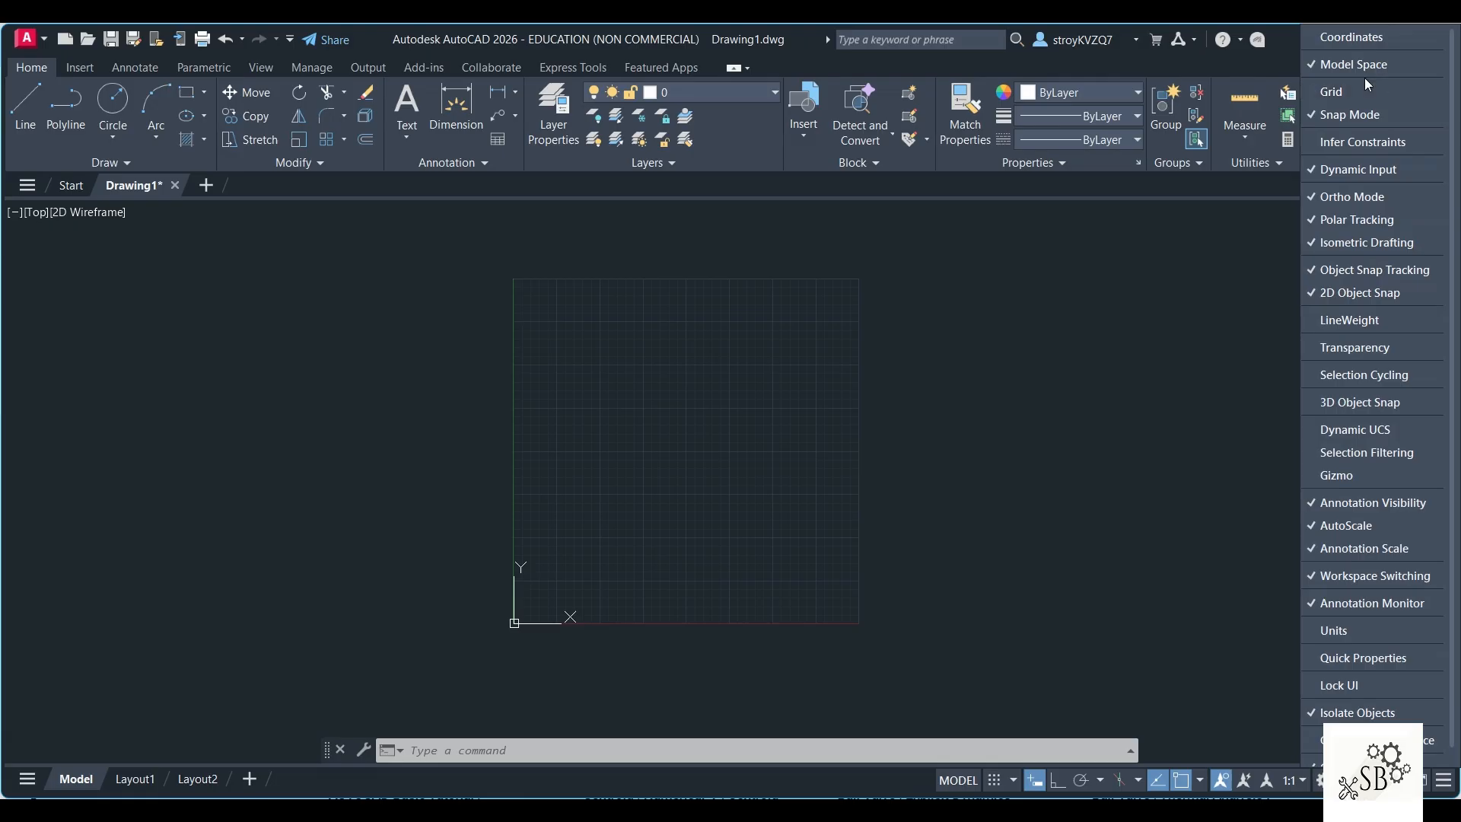
left_click(1376, 92)
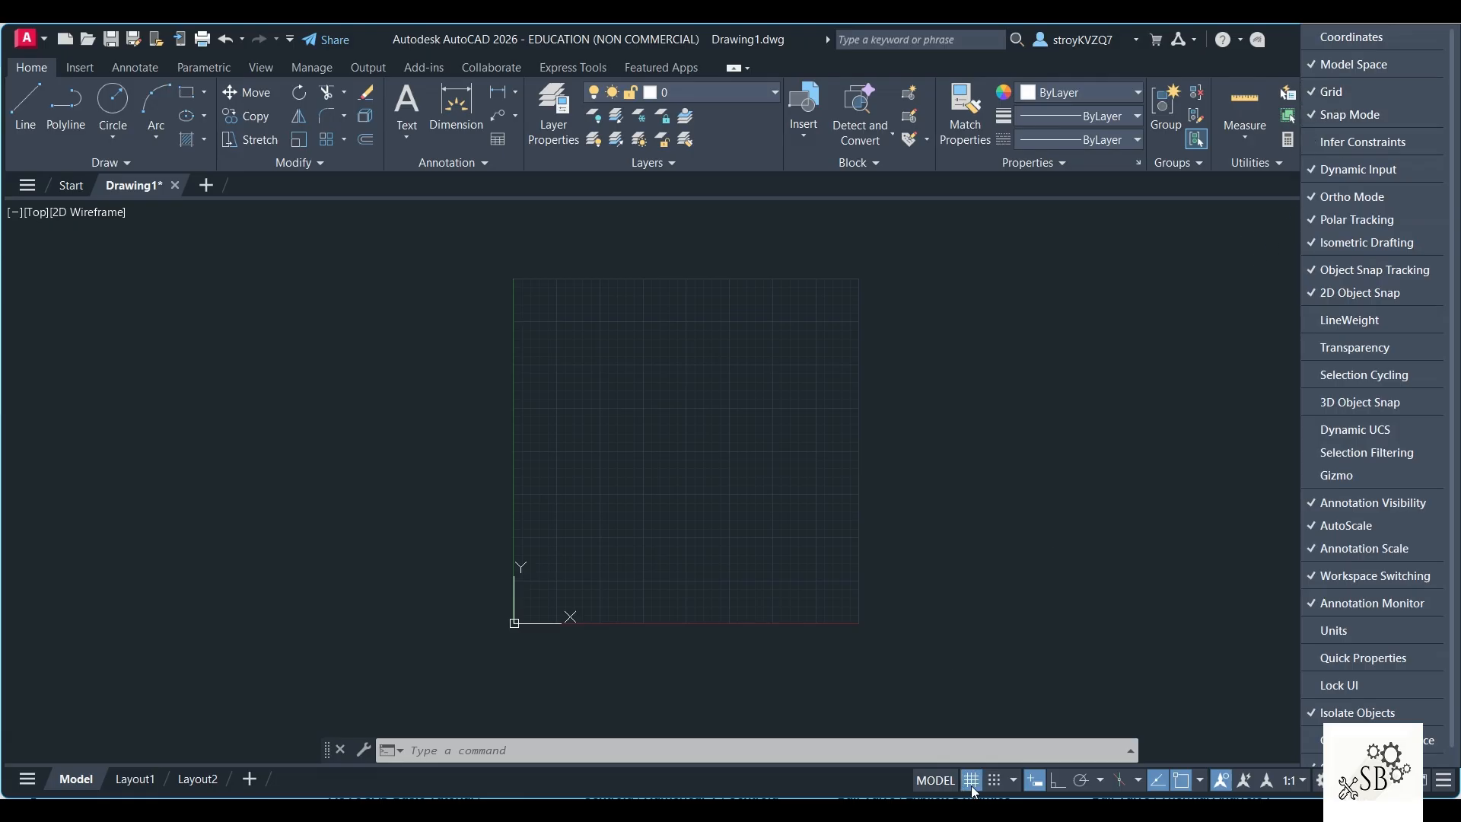
left_click(1143, 665)
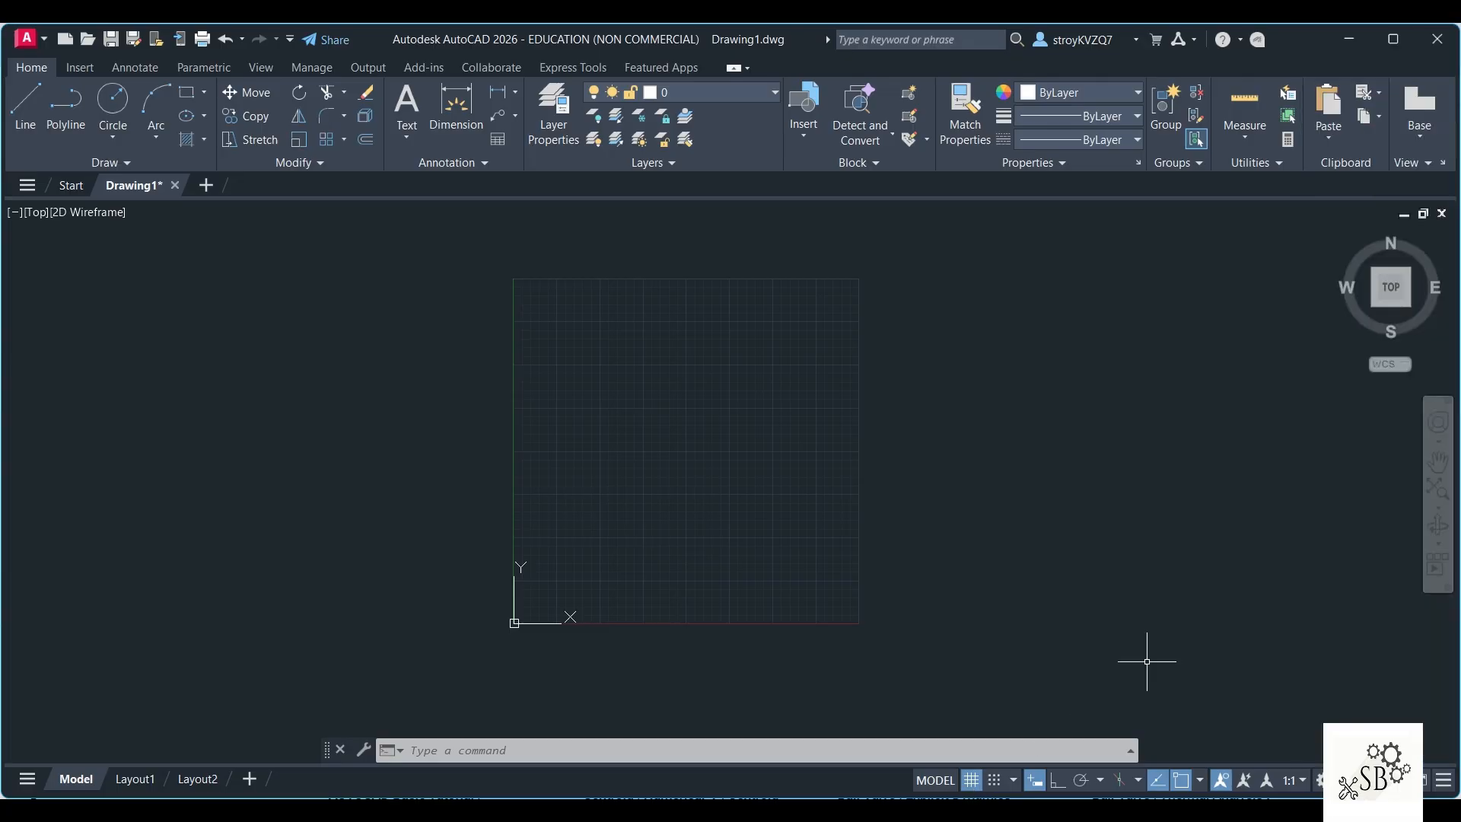
Turn off the Midpoint and Center object snaps, and switch the Endpoint snap off and back on
left_click(1202, 787)
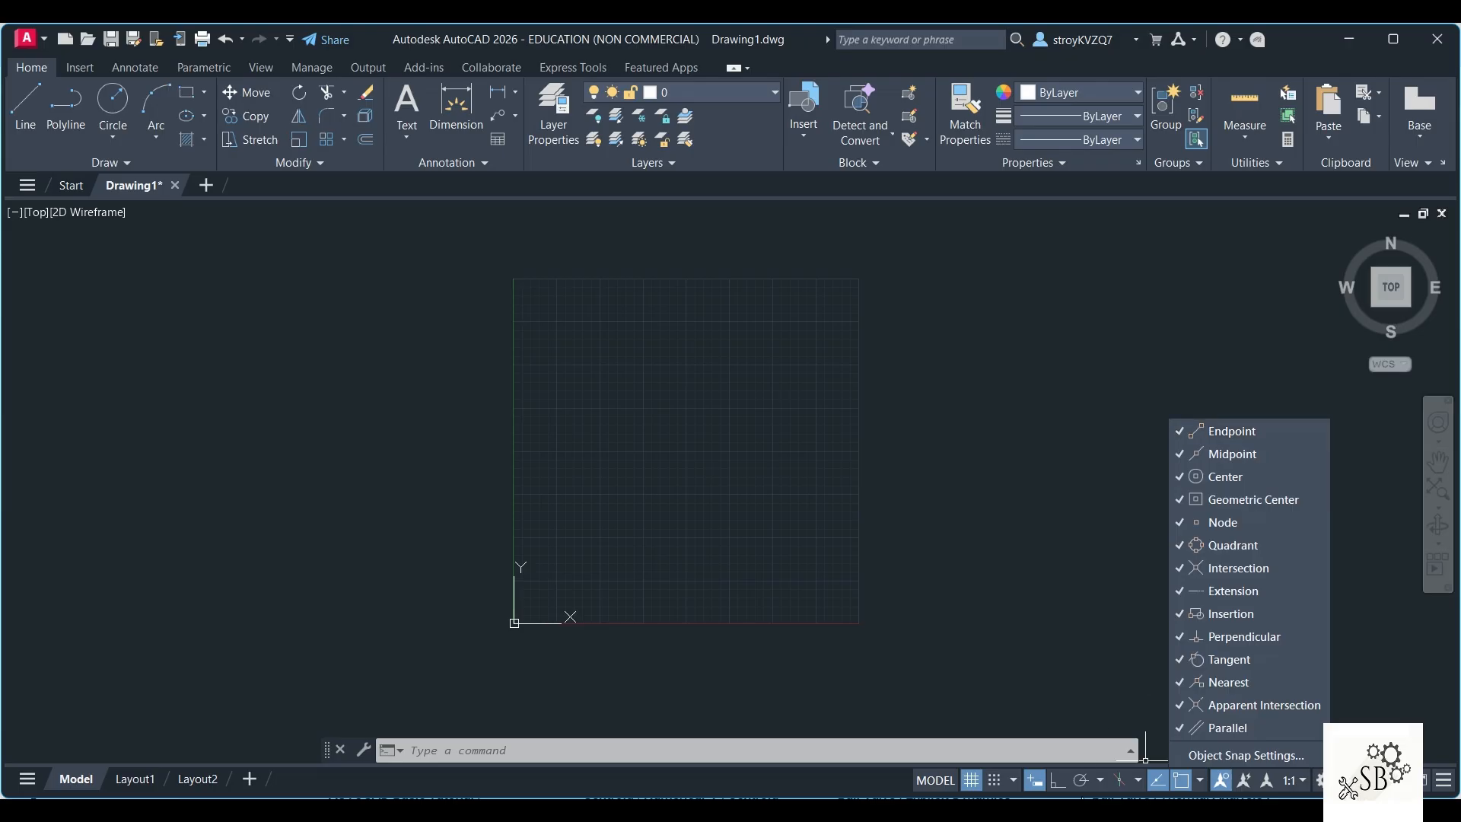
left_click(1199, 787)
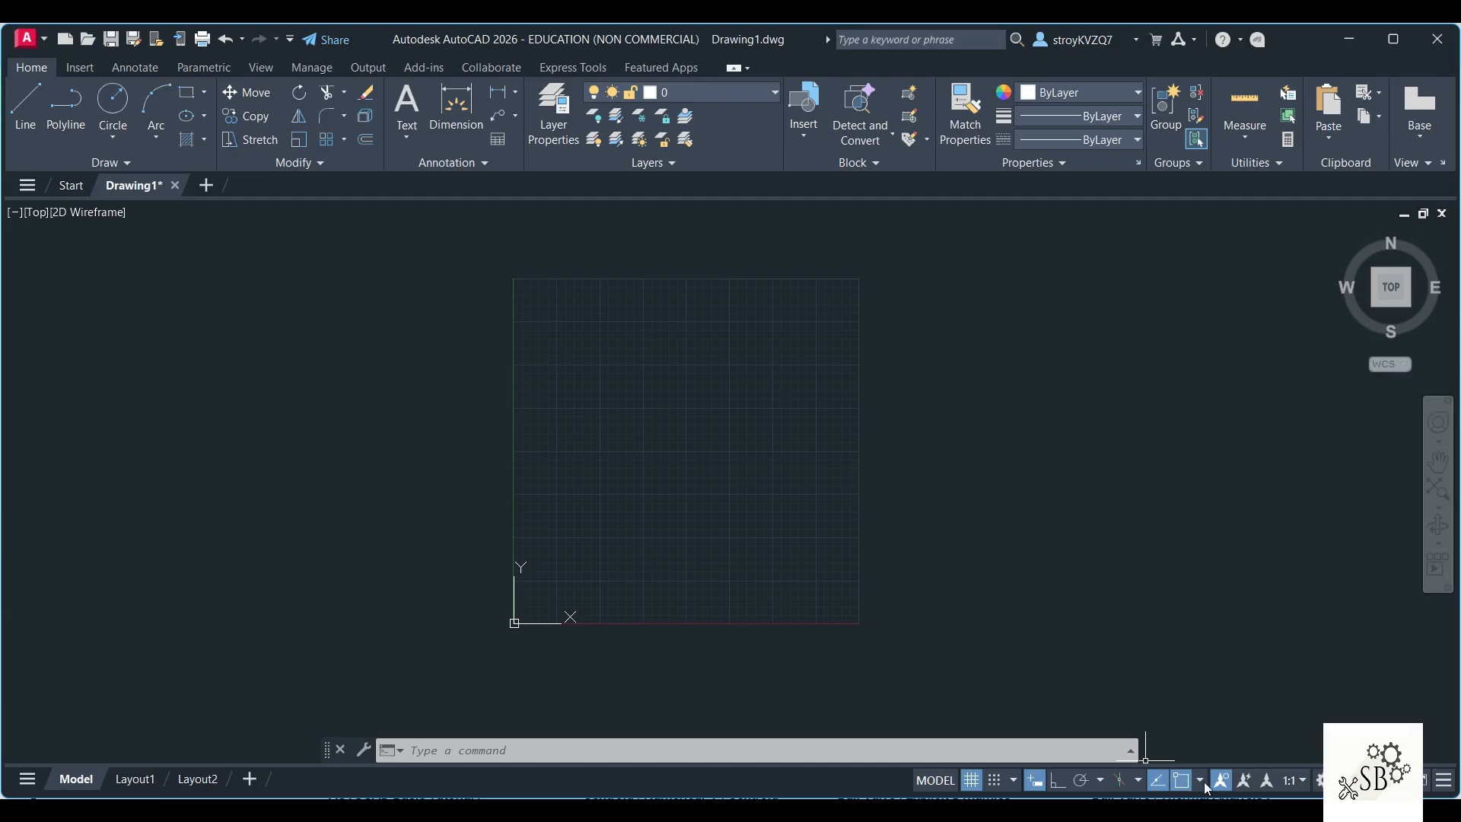
left_click(1200, 786)
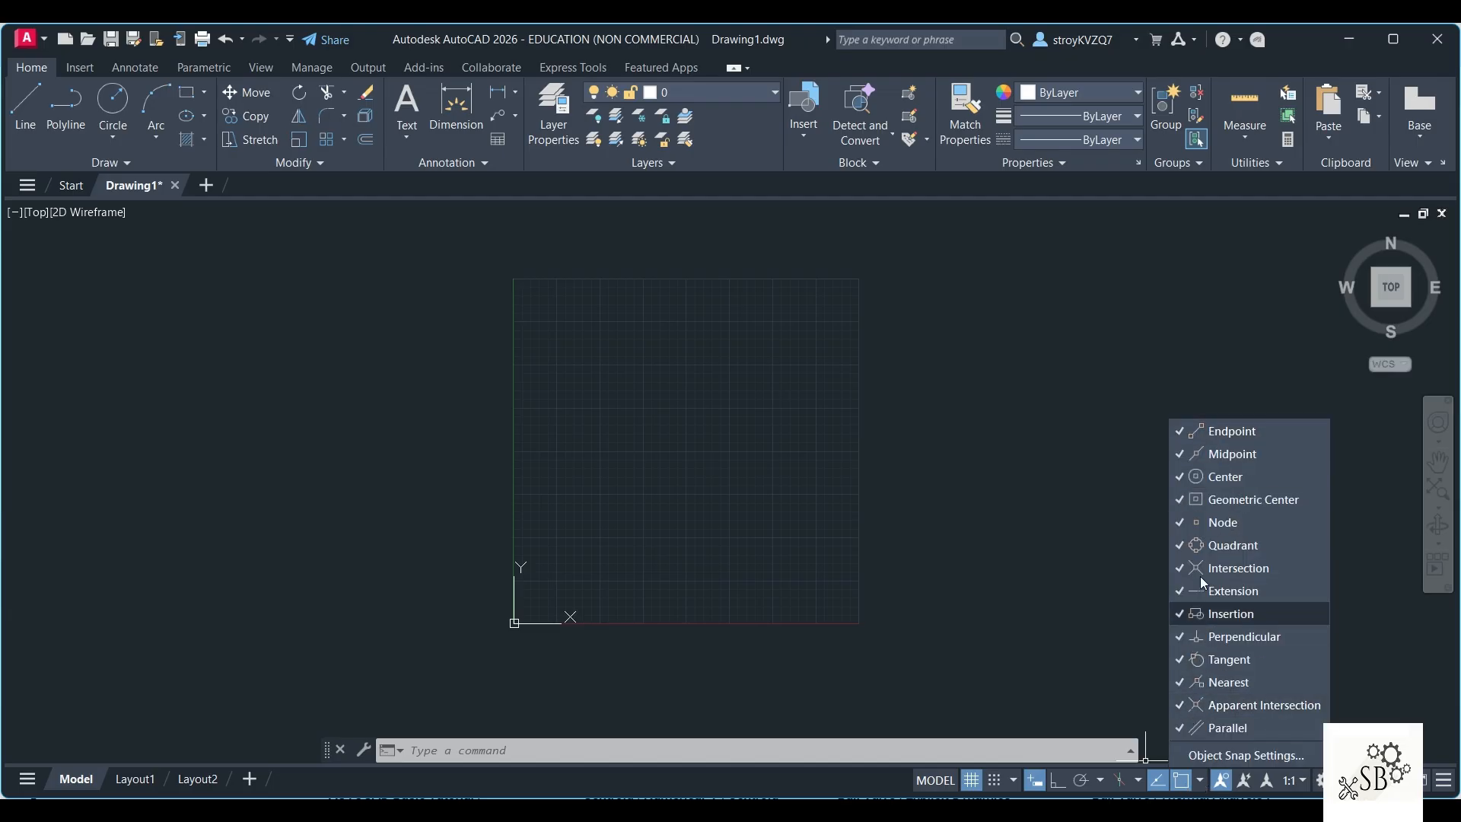
left_click(1227, 432)
left_click(1227, 455)
left_click(1227, 478)
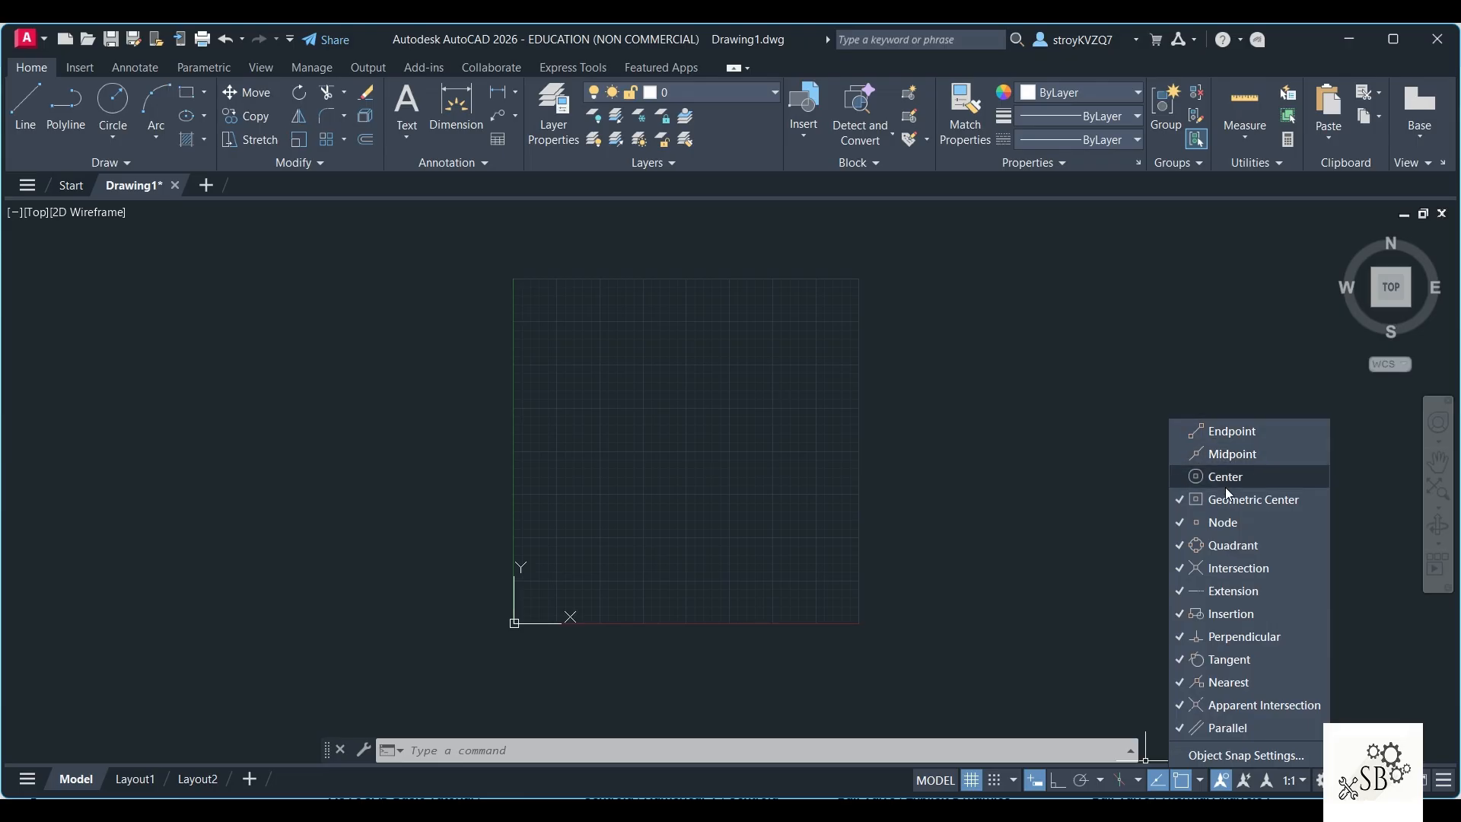
left_click(1226, 481)
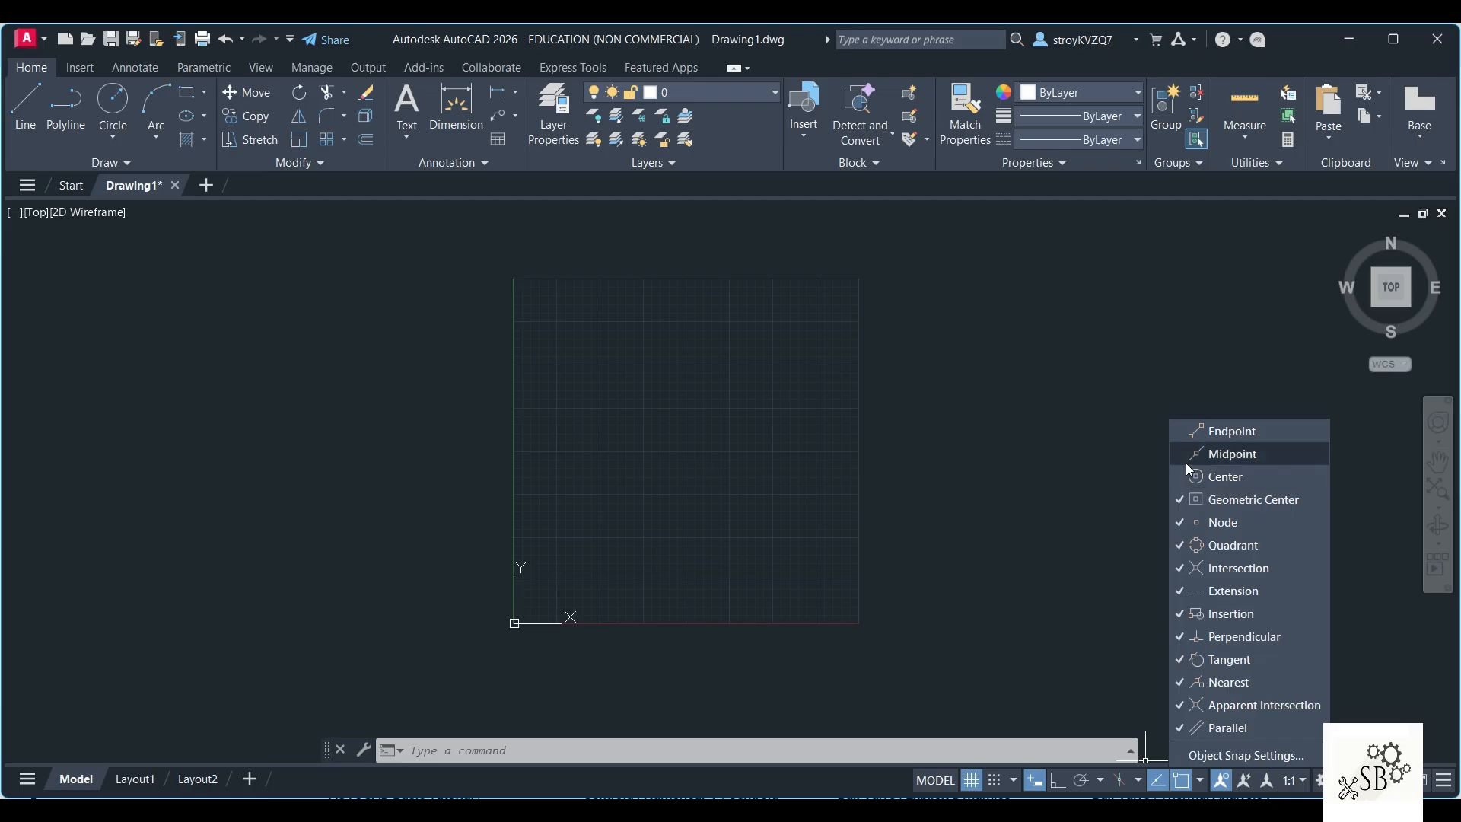
left_click(1249, 434)
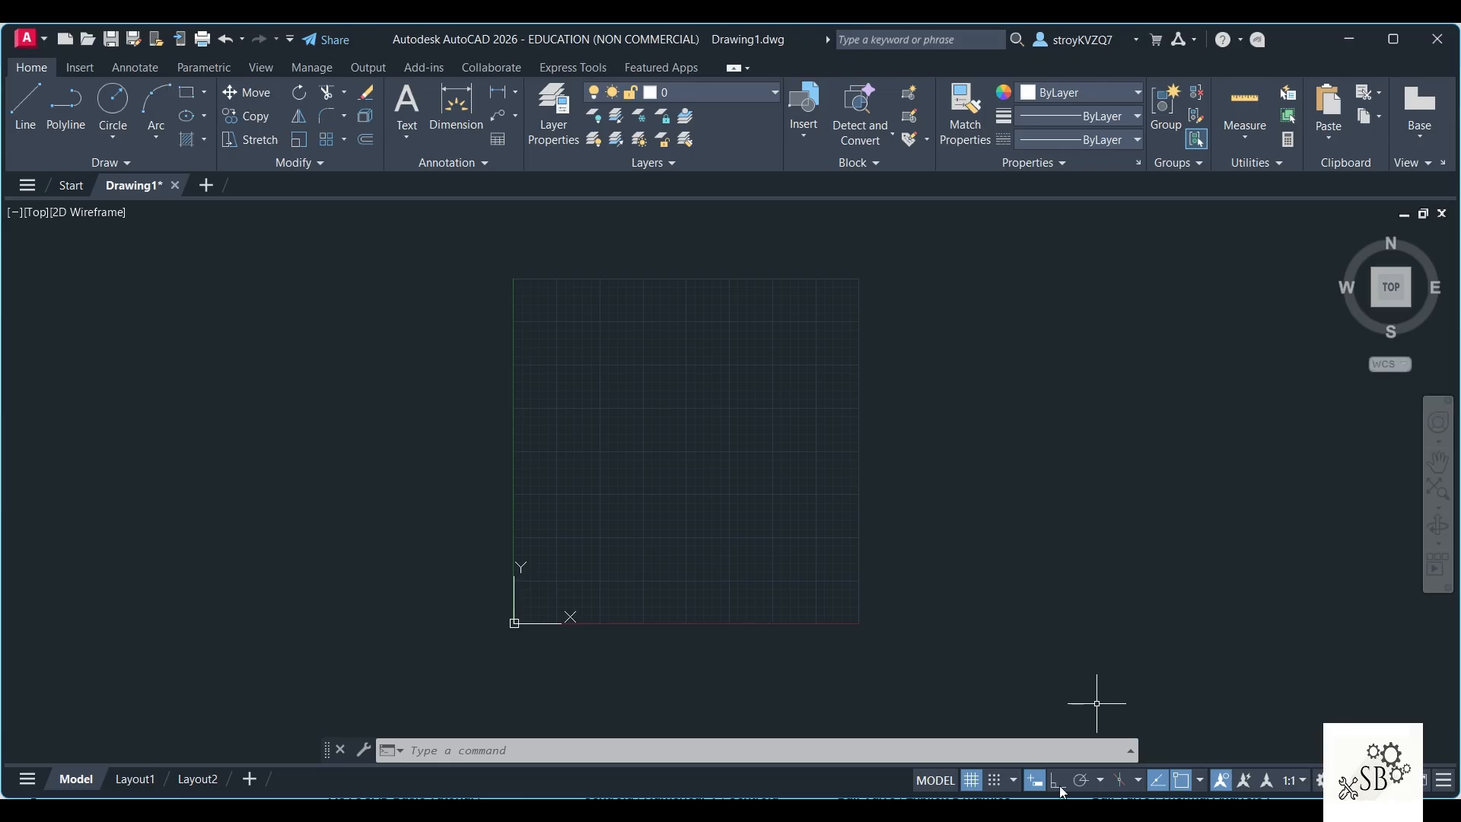
Turn on Ortho mode and turn off Dynamic Input
key("F8")
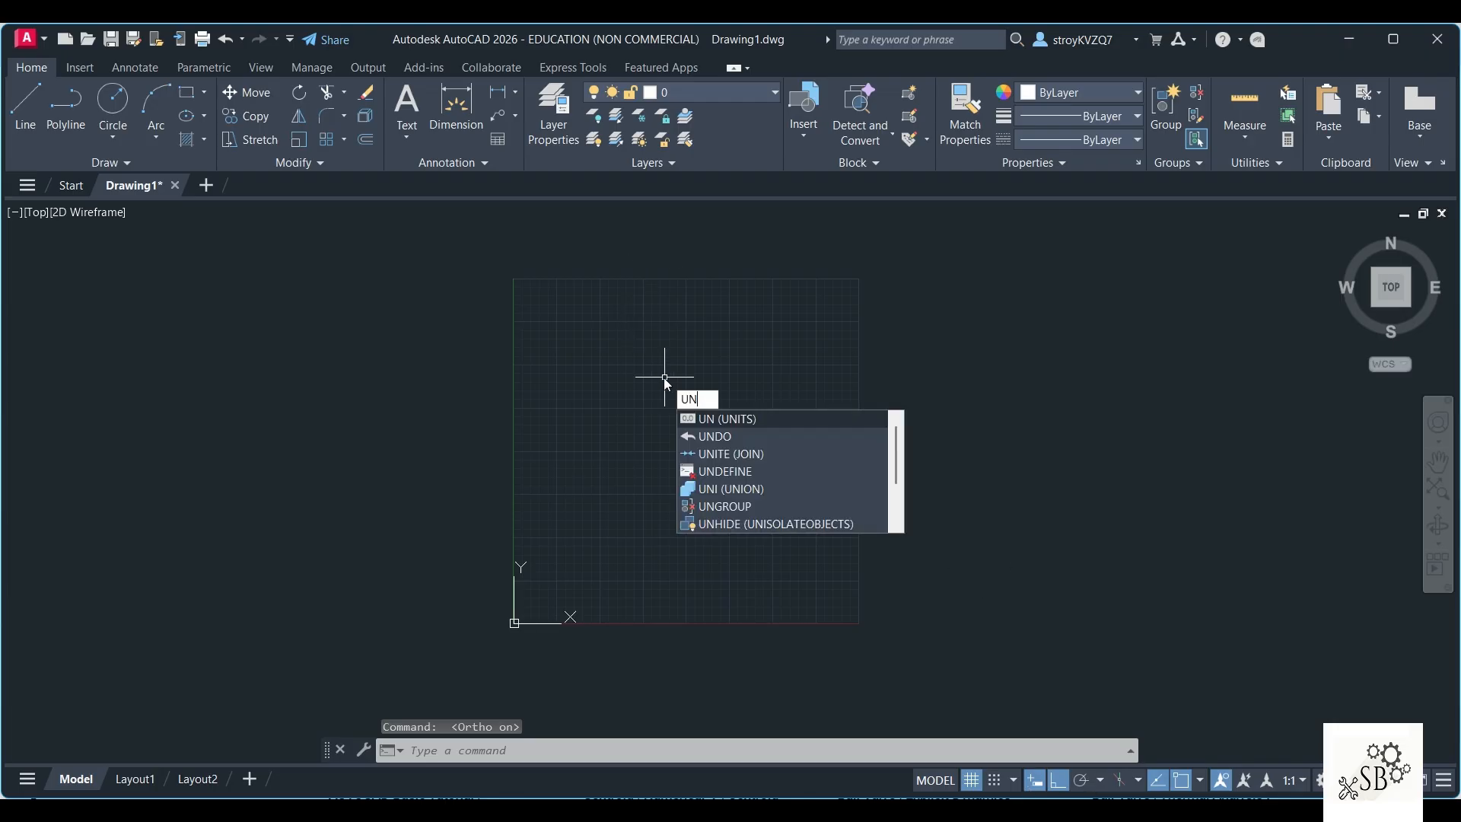
key("Escape")
left_click(1035, 780)
Open the Drawing Units settings with the UN command, review them and accept them as they are
type("UN")
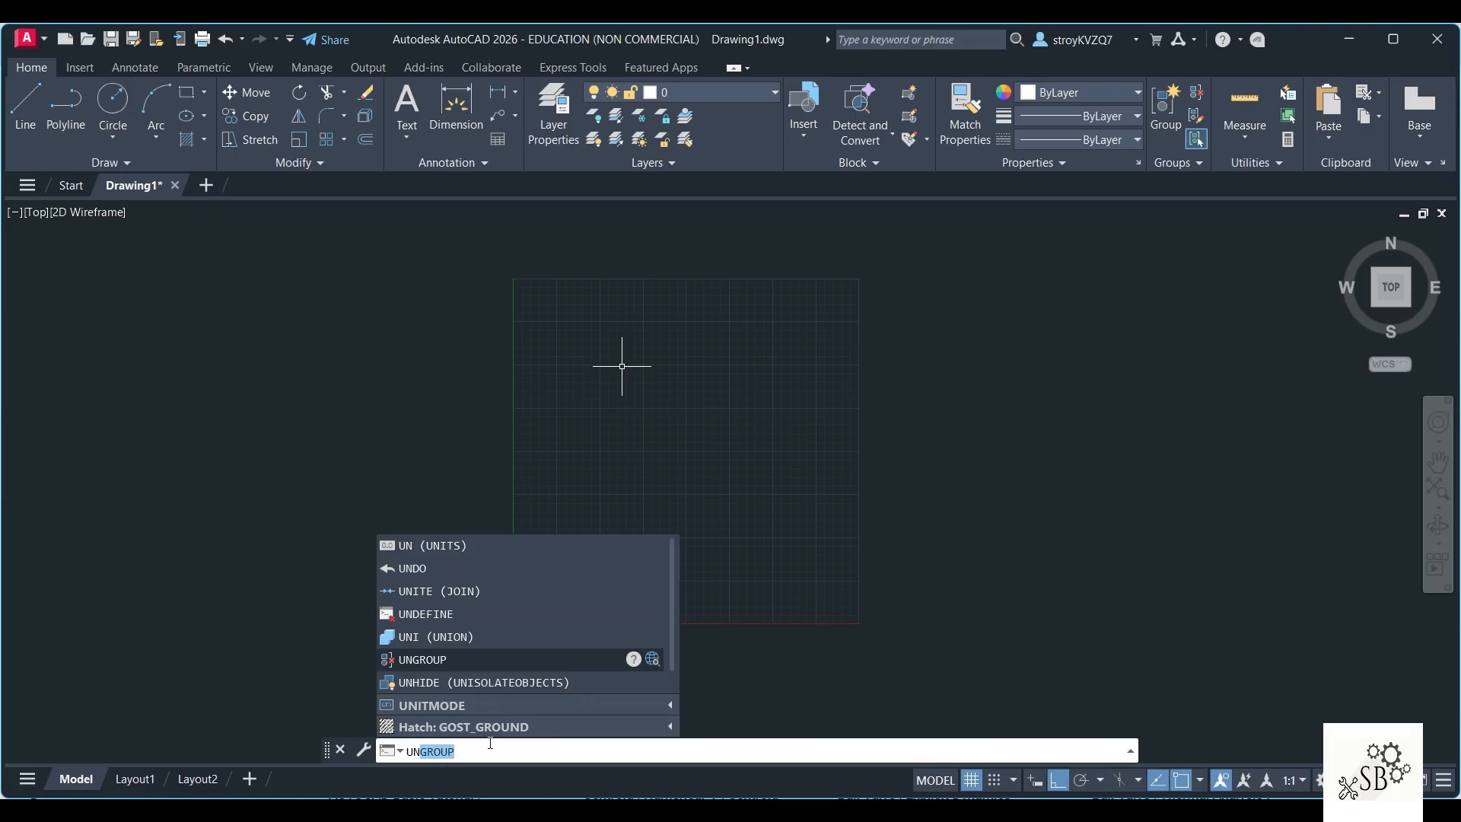
left_click(491, 546)
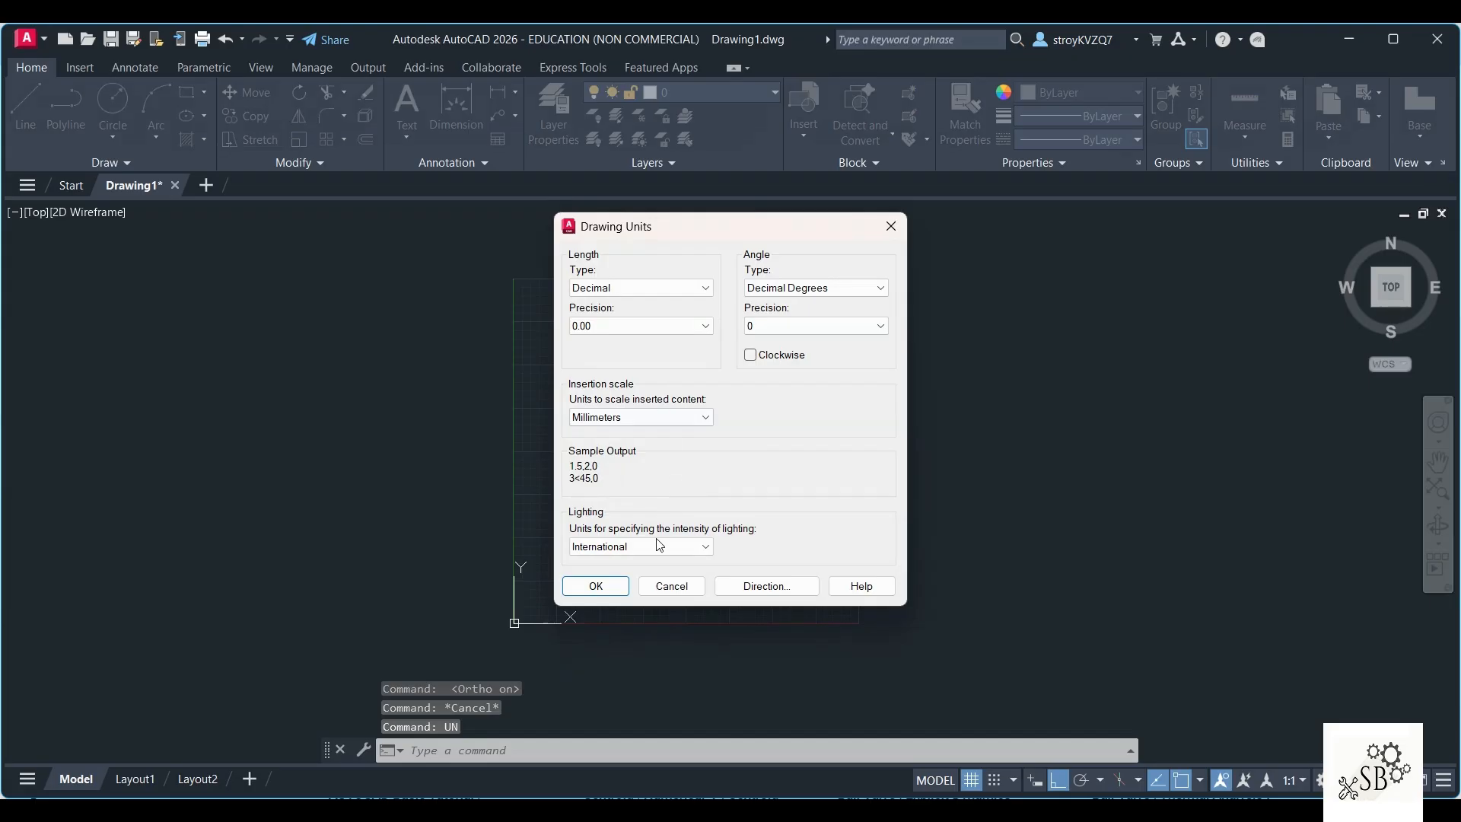
left_click(596, 586)
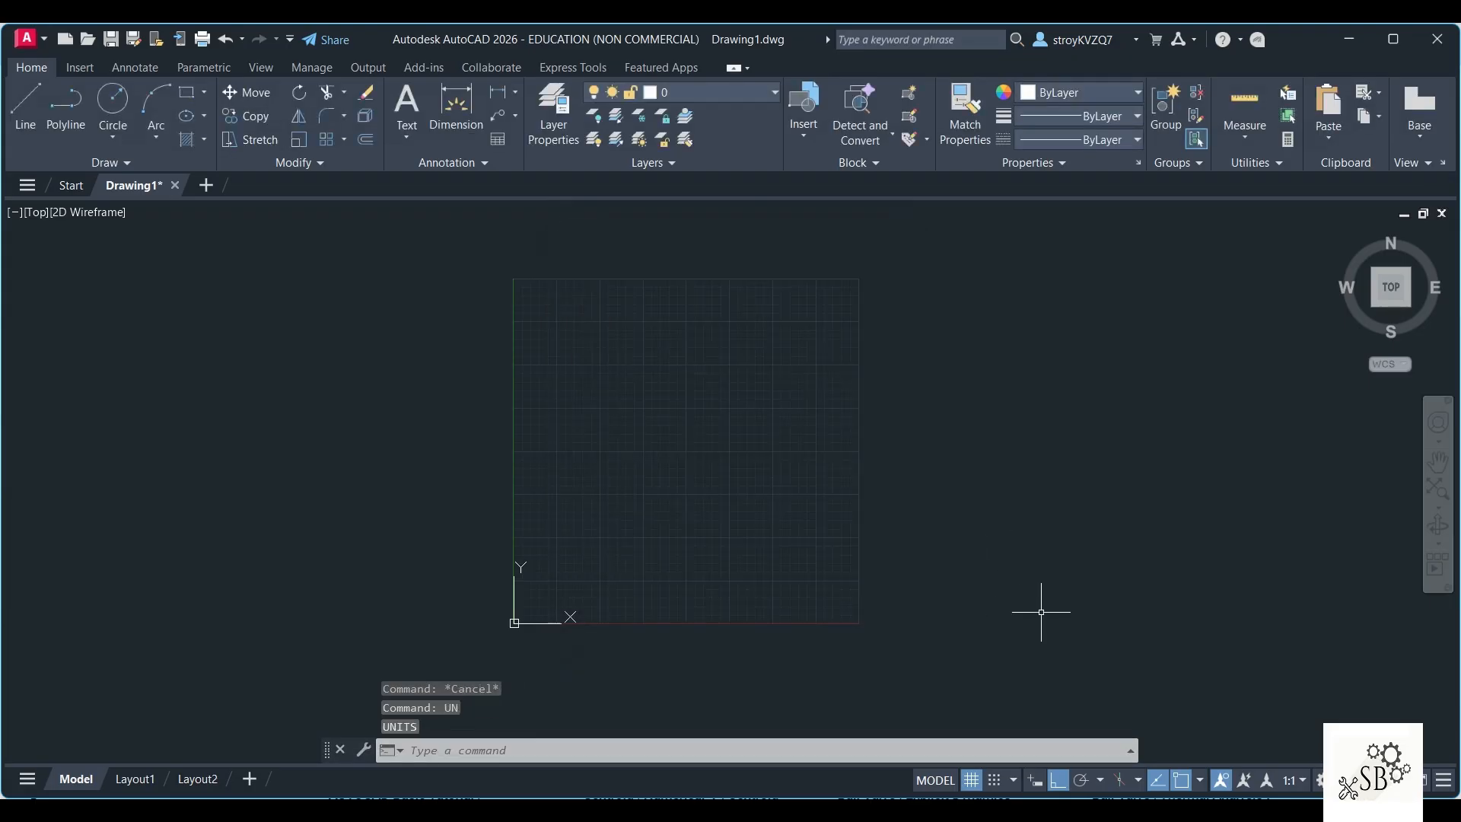
Turn Dynamic Input back on and enter DYNMODE at the cursor, cancelling it without running the command
left_click(1035, 780)
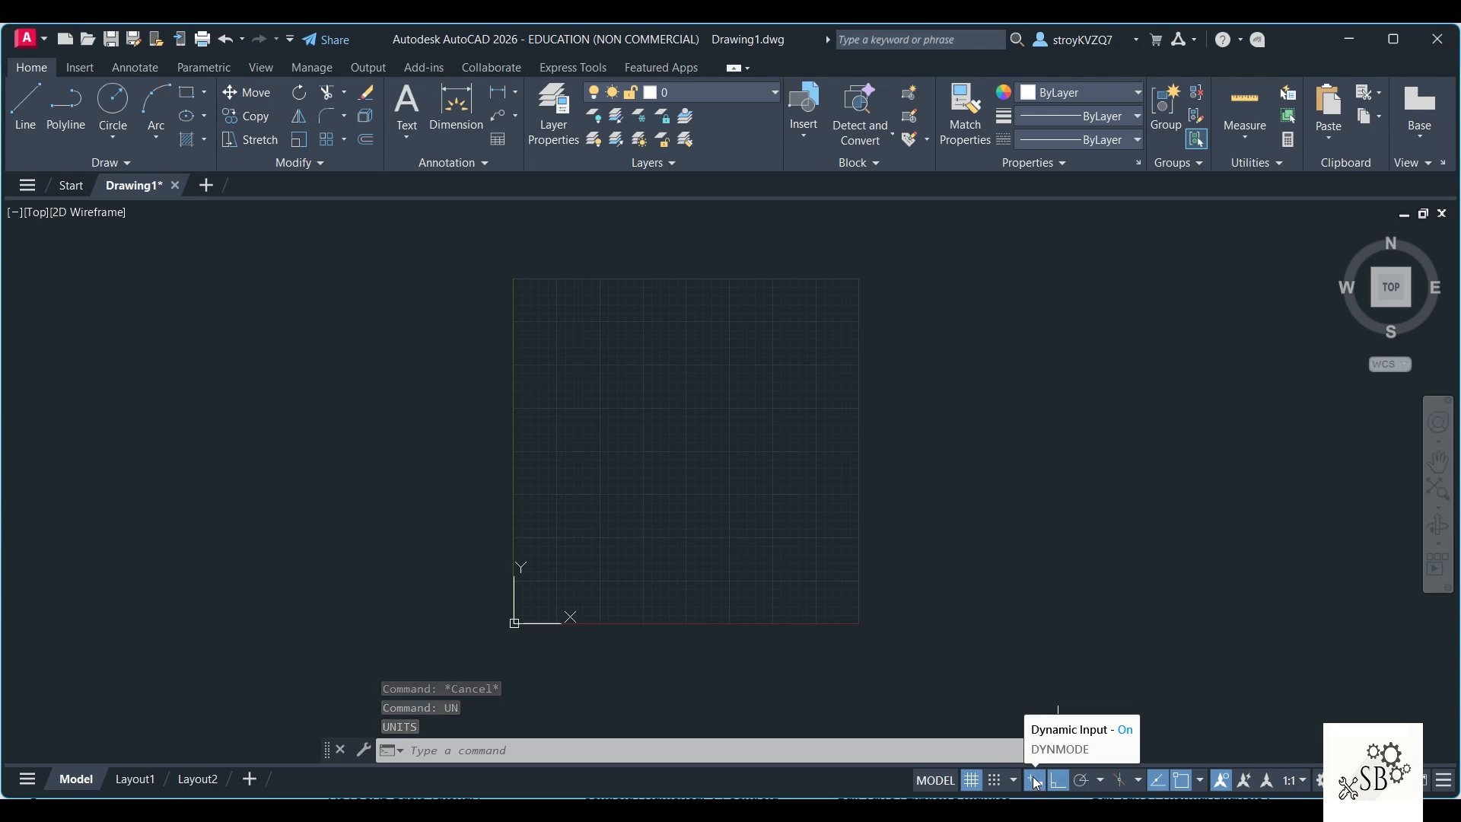
type("DYN")
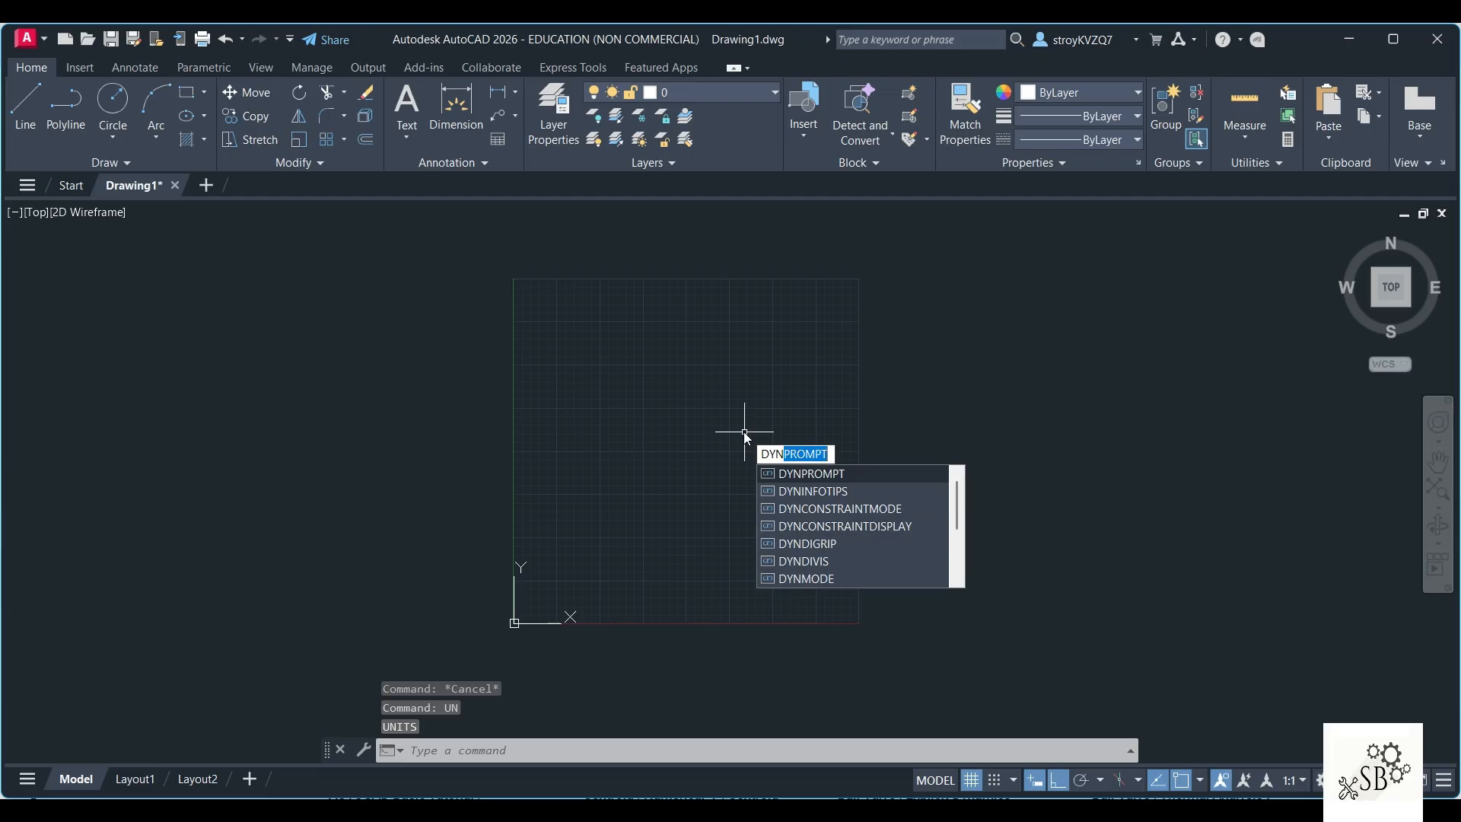
type("MODE")
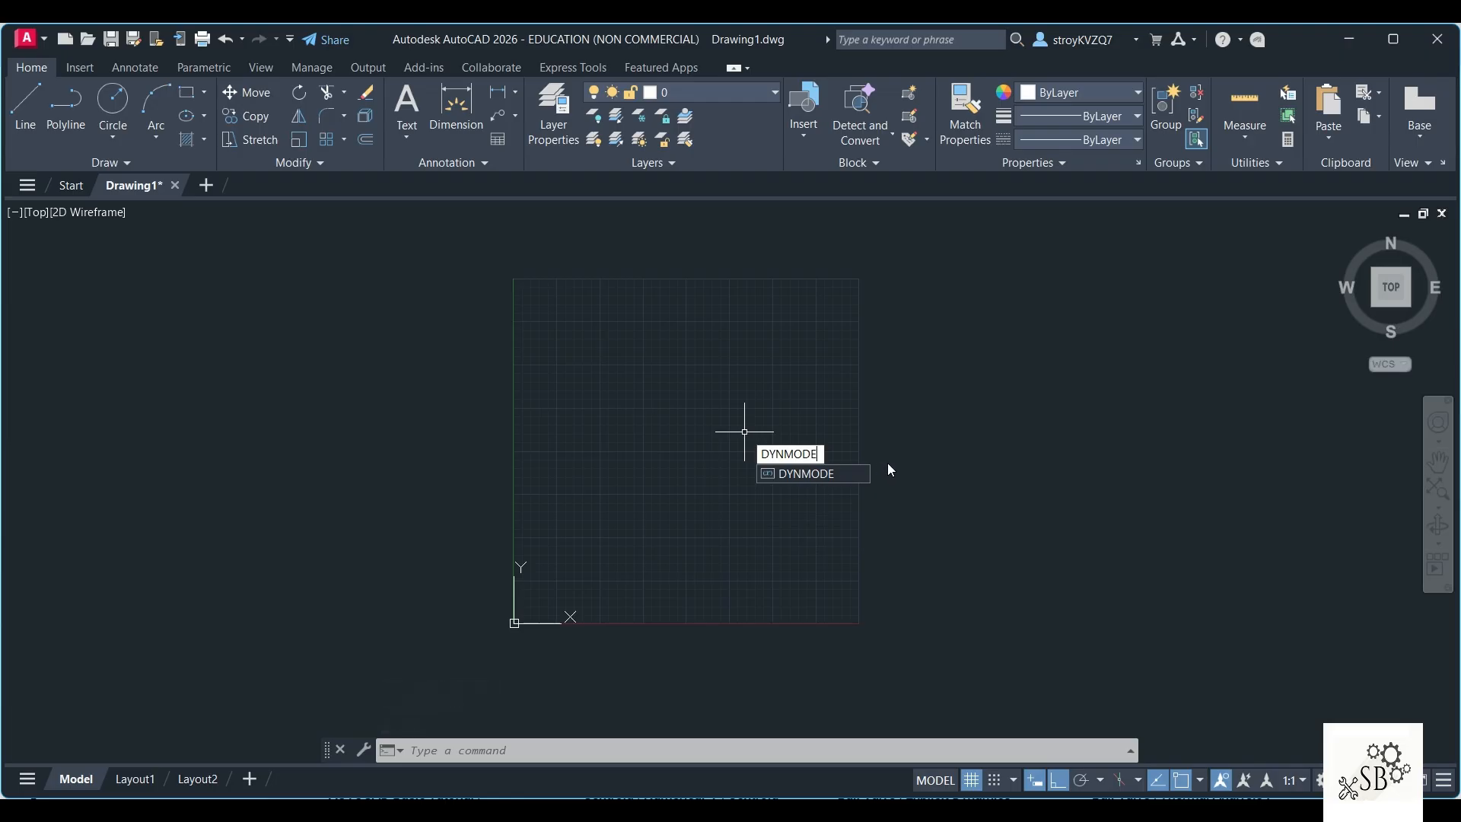
key("Escape")
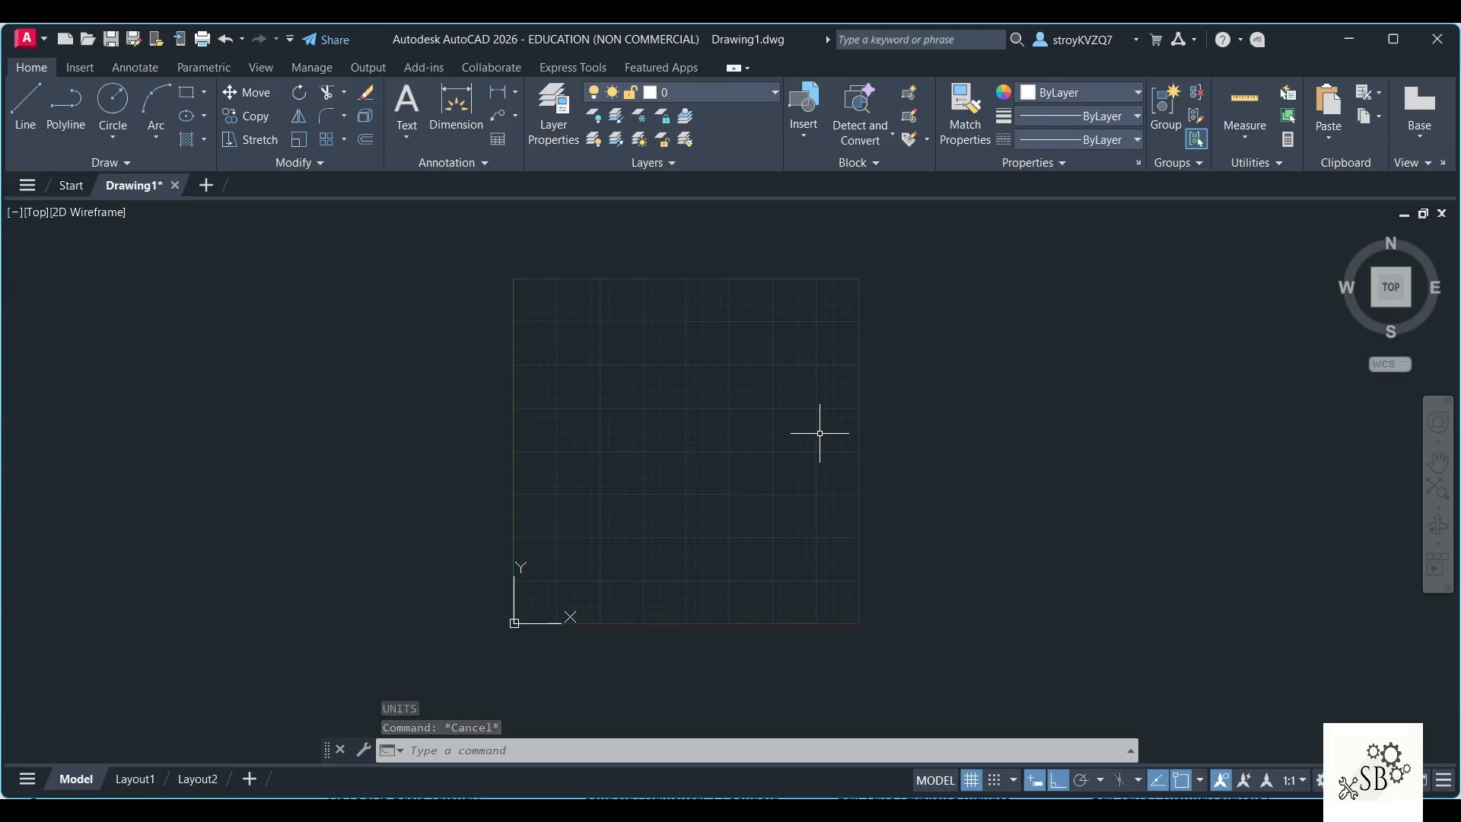
Review the available annotation scales without changing the current one
left_click(1304, 783)
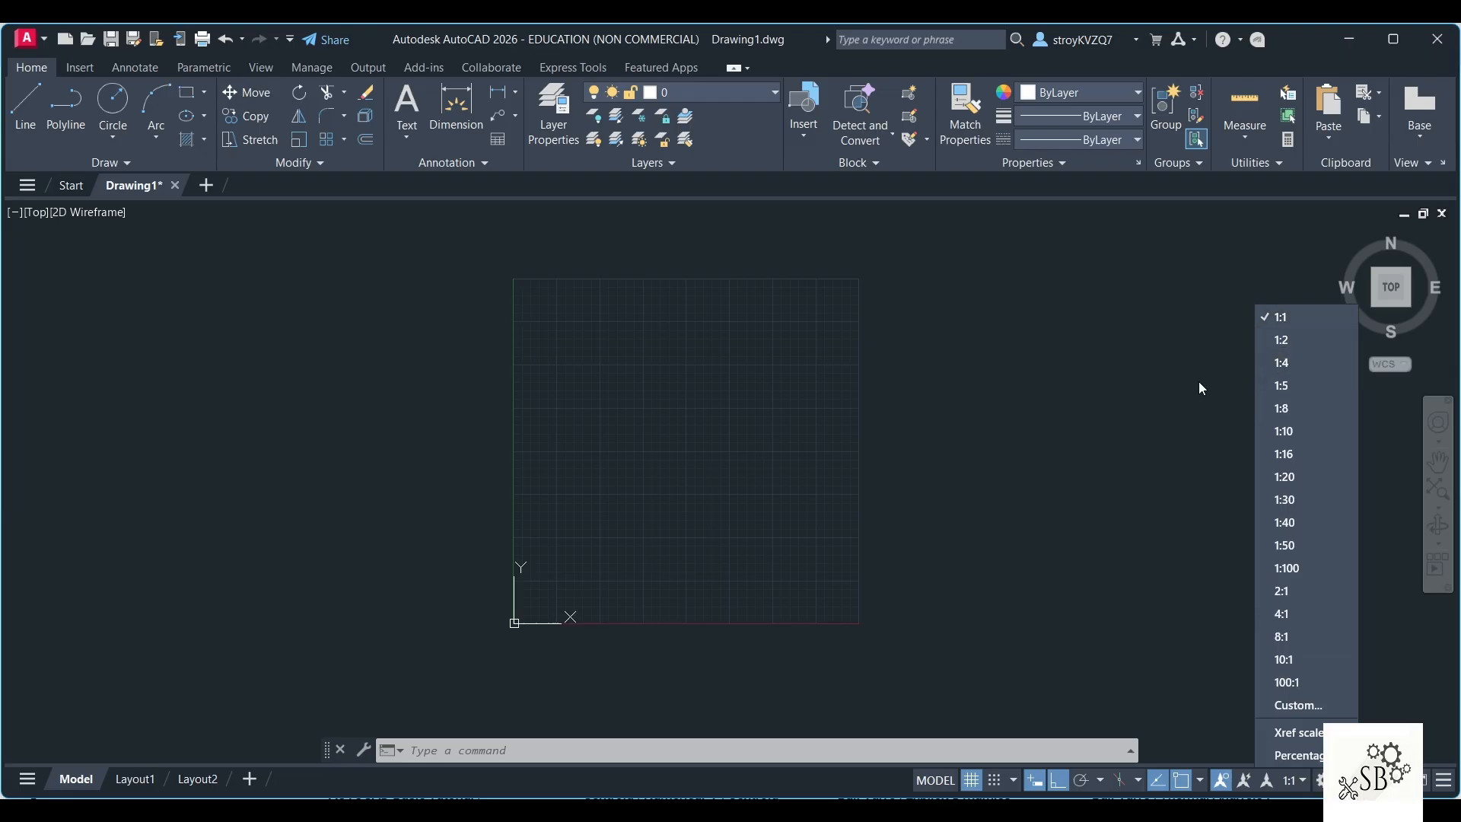
left_click(1165, 464)
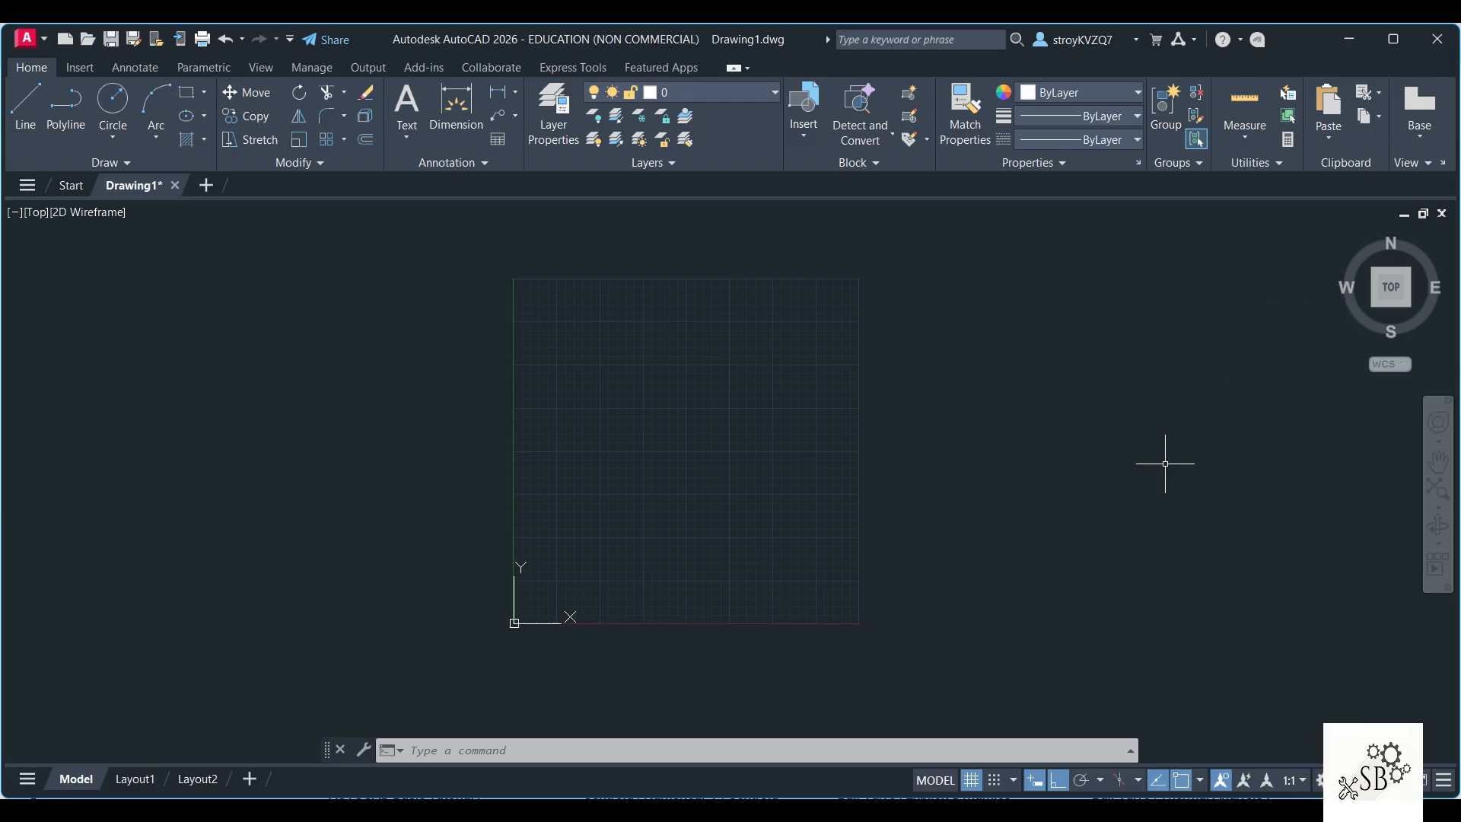